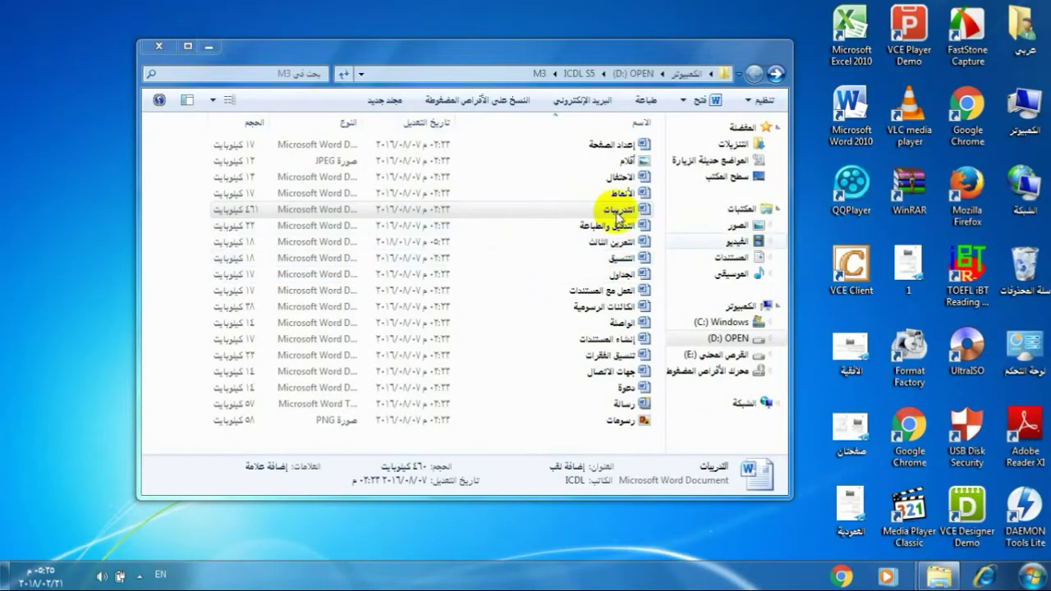
Open the التدريبات document from the M3 folder in Word
double_click(616, 209)
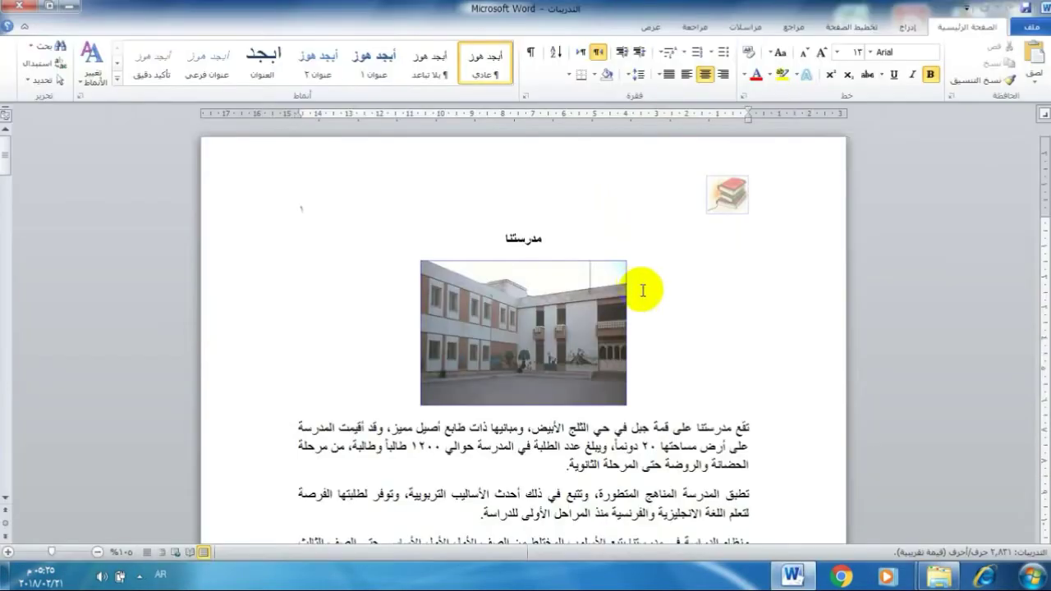
Insert footnote 1 after دونماً defining الدونم as the Levant's unit of area
scroll(641, 279, down, 5)
drag(666, 209, 617, 212)
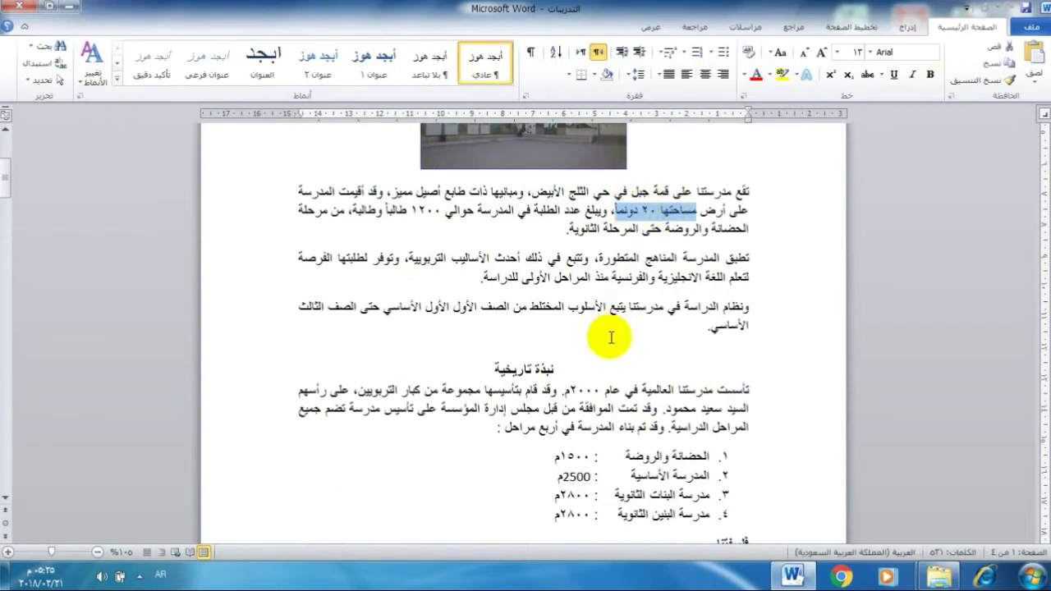
double_click(627, 211)
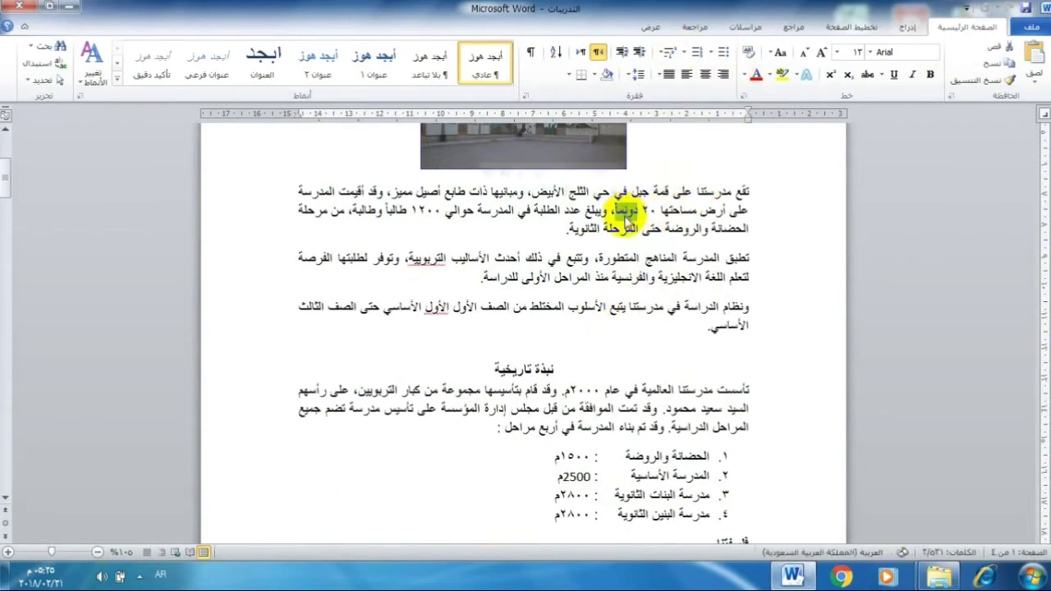
click(793, 27)
click(907, 67)
text(١ الدونم هو وحدة القياس في بلاد الشام للمساحة ويقابلها في اليمن لبنة او قصبة)
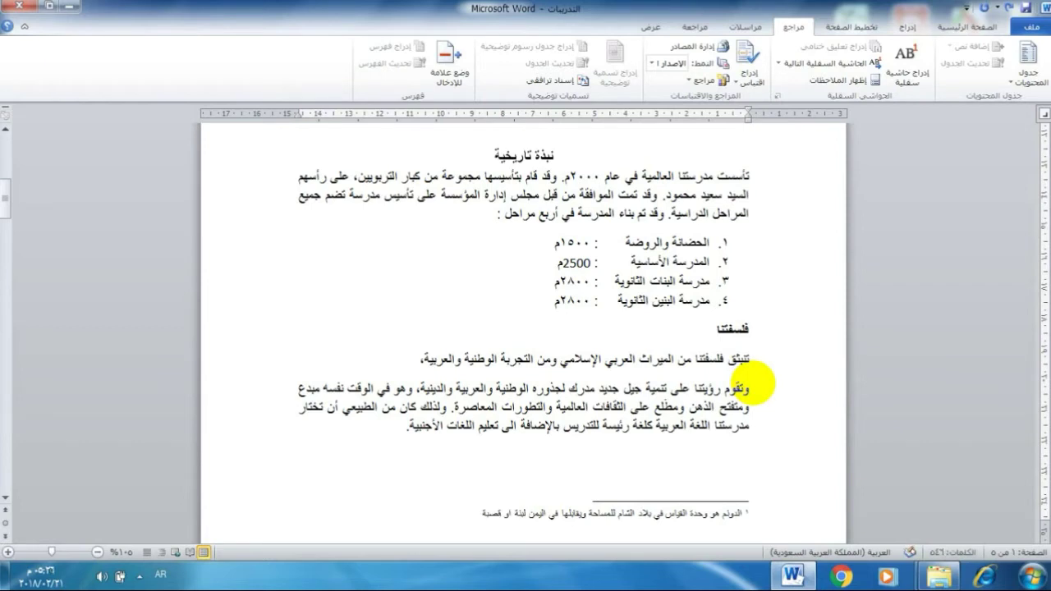
Insert footnote 2 reading في عام ٢٠١٨ after حوالي ١٢٠٠ طالباً وطالبة
key(Return)
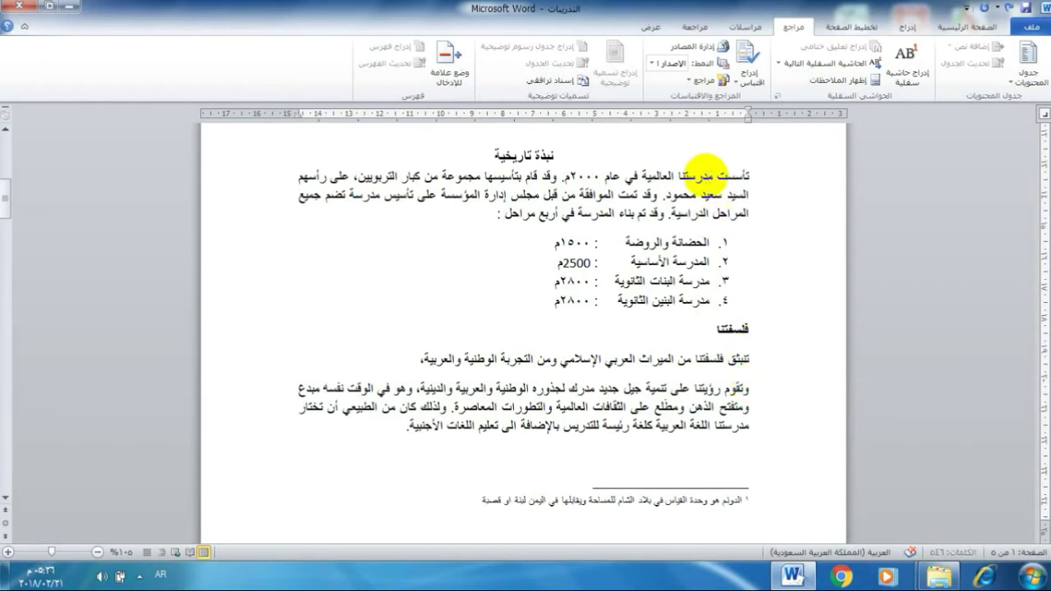
scroll(593, 165, down, 5)
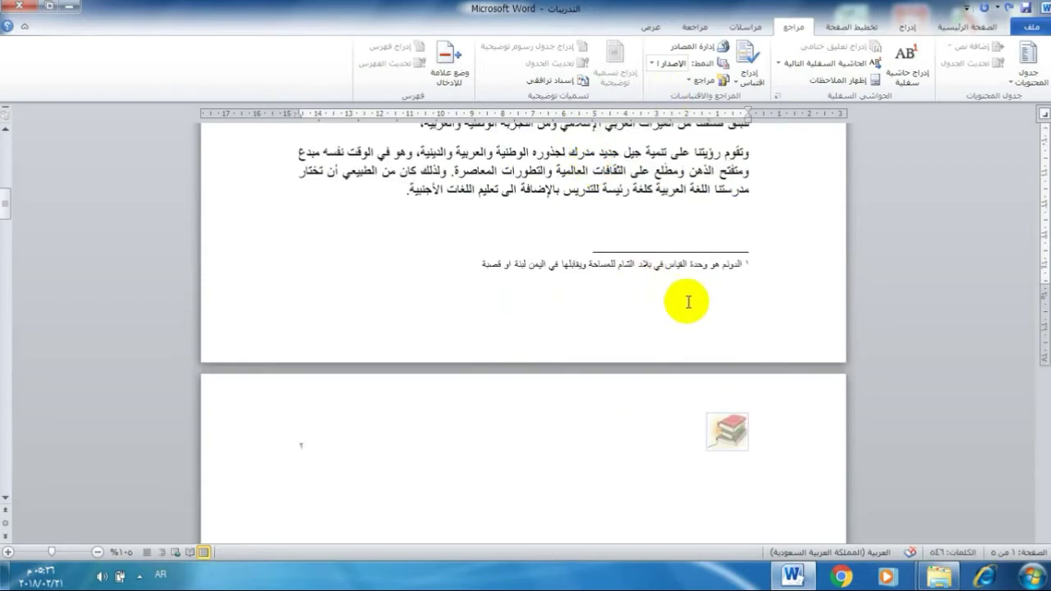
scroll(689, 302, up, 5)
scroll(689, 300, down, 1)
scroll(686, 297, up, 2)
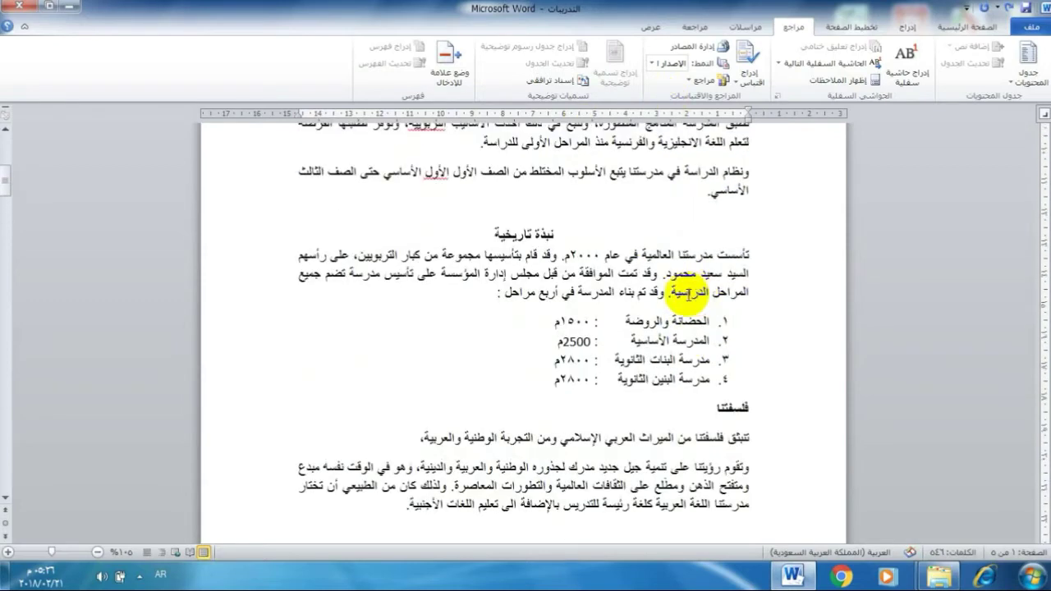
scroll(453, 212, up, 2)
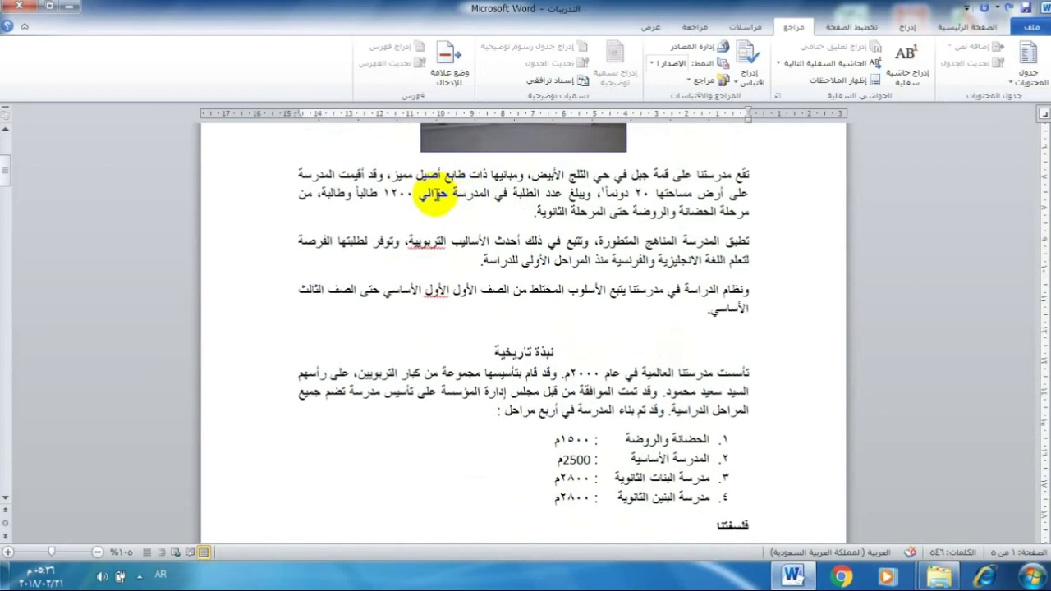
drag(432, 195, 321, 195)
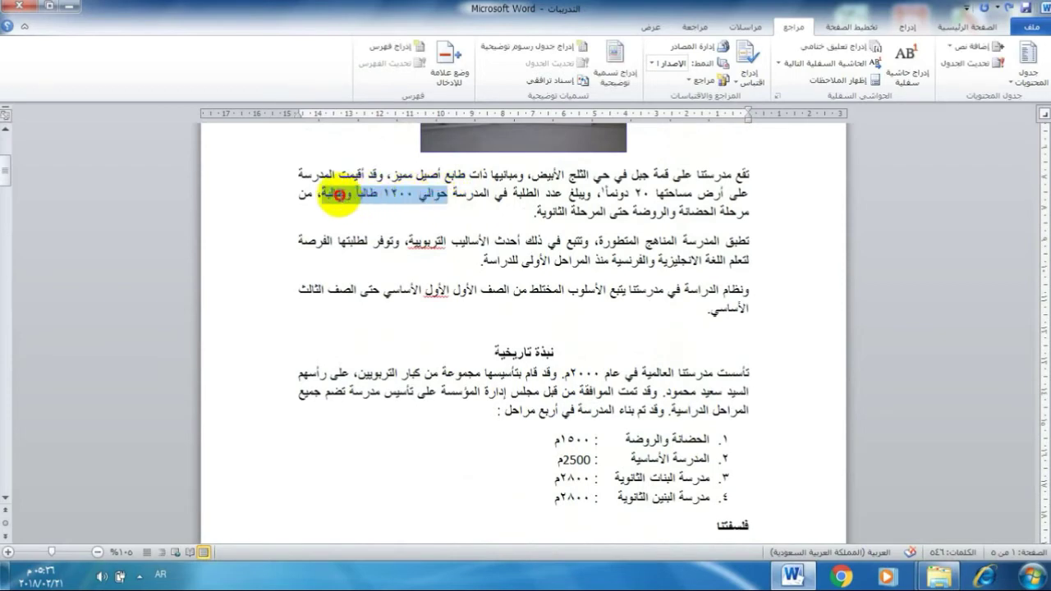
click(905, 72)
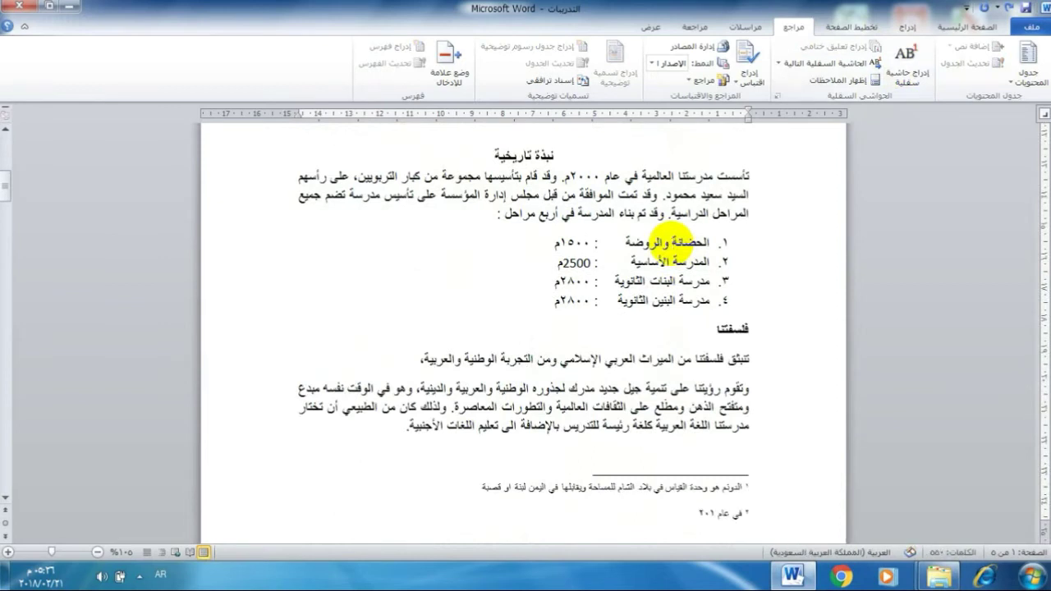
scroll(585, 358, up, 6)
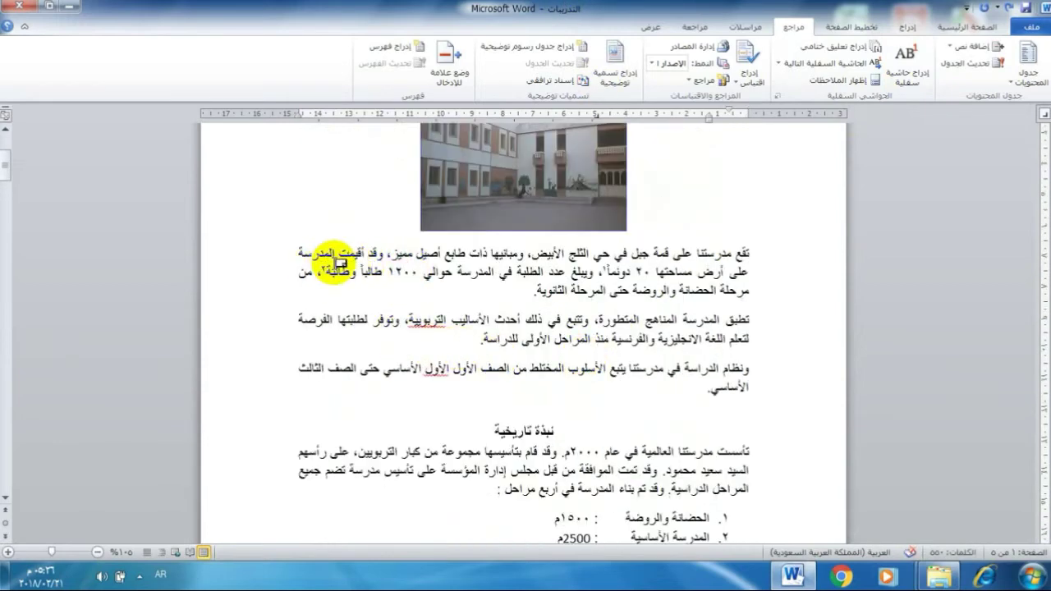
mouse_move(328, 265)
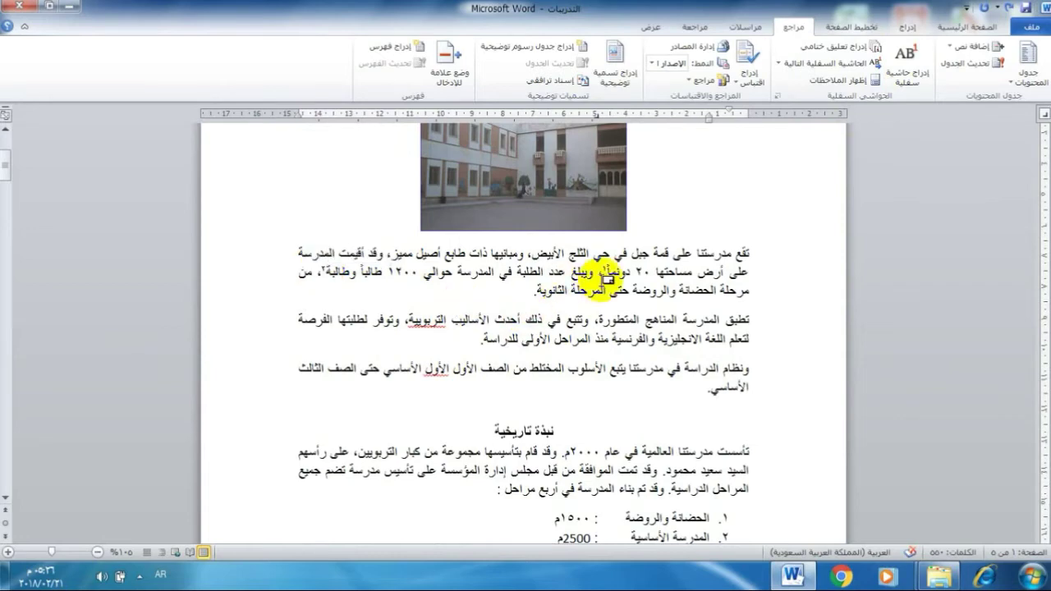
mouse_move(609, 269)
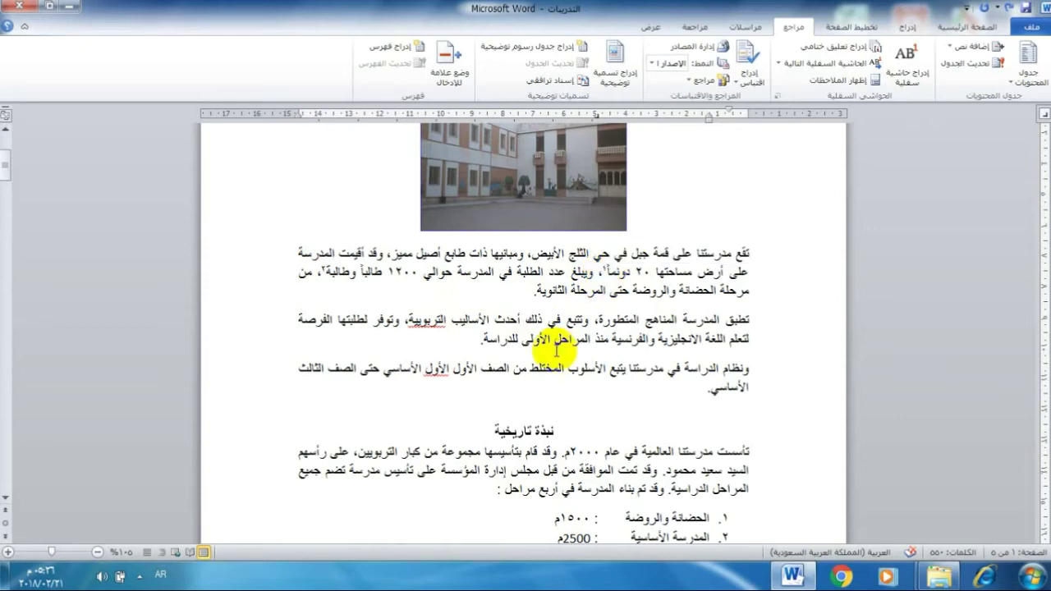
scroll(567, 336, up, 1)
scroll(558, 341, down, 2)
scroll(558, 345, down, 3)
scroll(558, 343, up, 1)
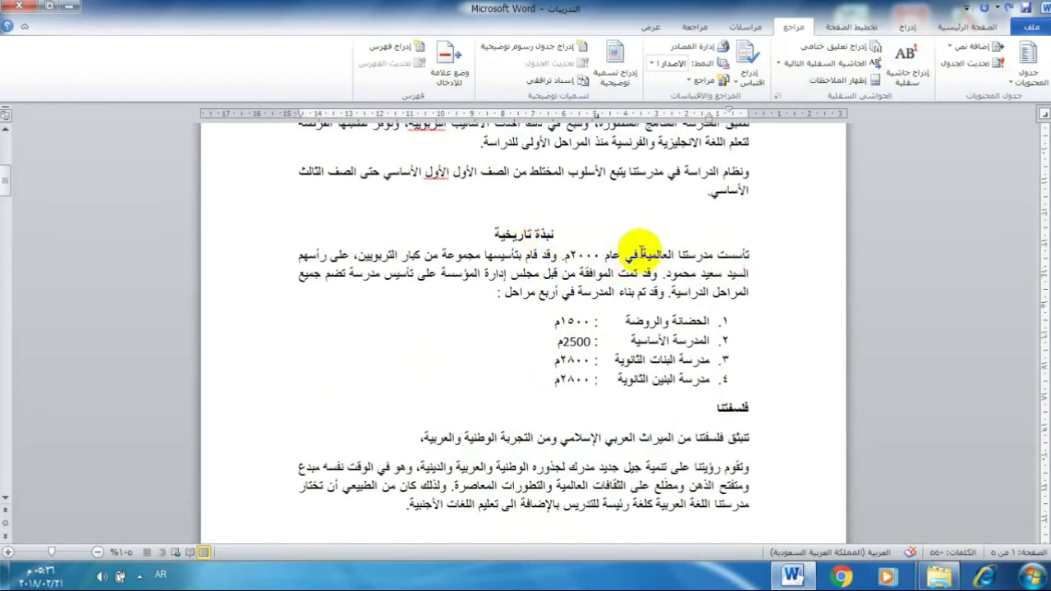
Add an endnote to the school's founding sentence naming the source website
click(733, 255)
drag(733, 255, 567, 256)
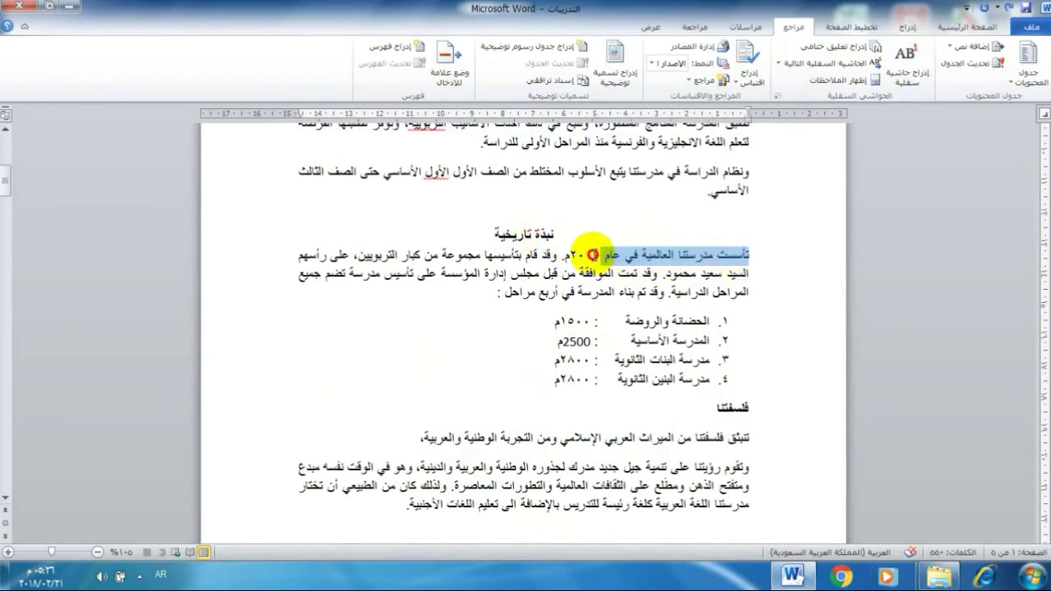
click(838, 46)
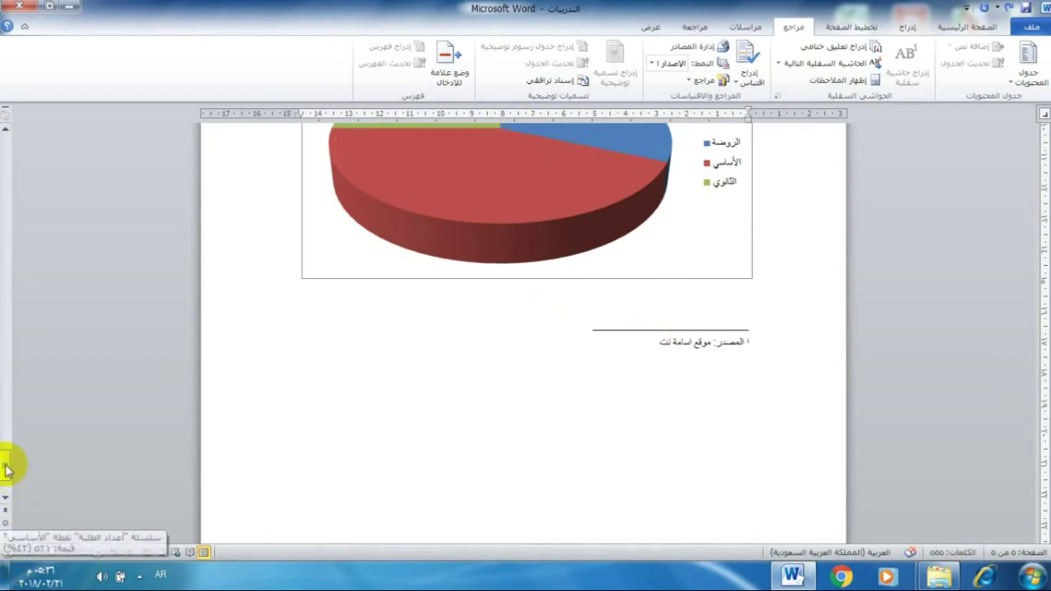
mouse_move(6, 461)
mouse_down()
mouse_move(2, 278)
mouse_move(90, 246)
mouse_up()
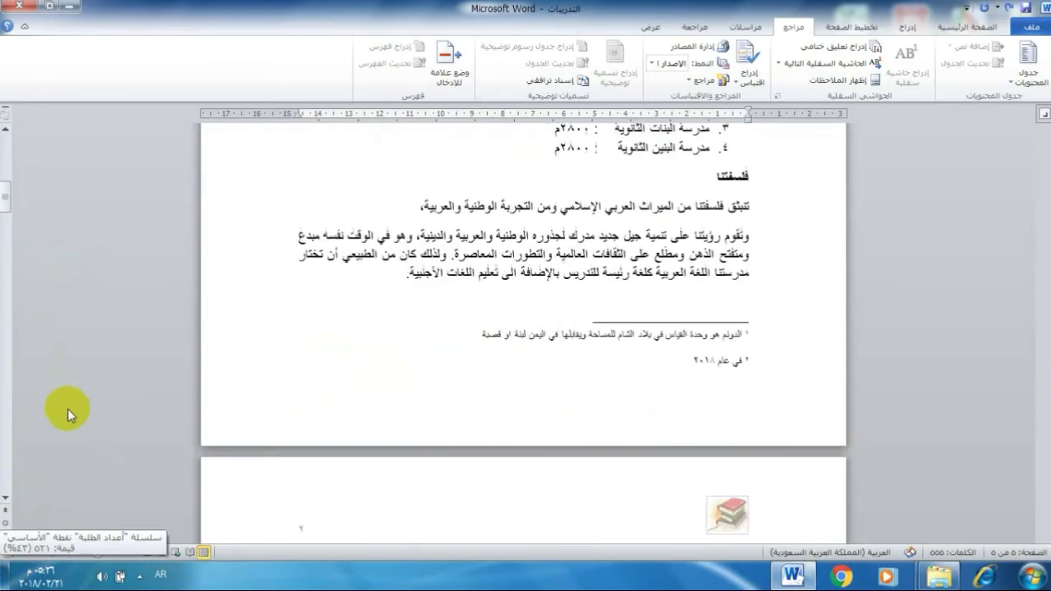
key(ctrl+Home)
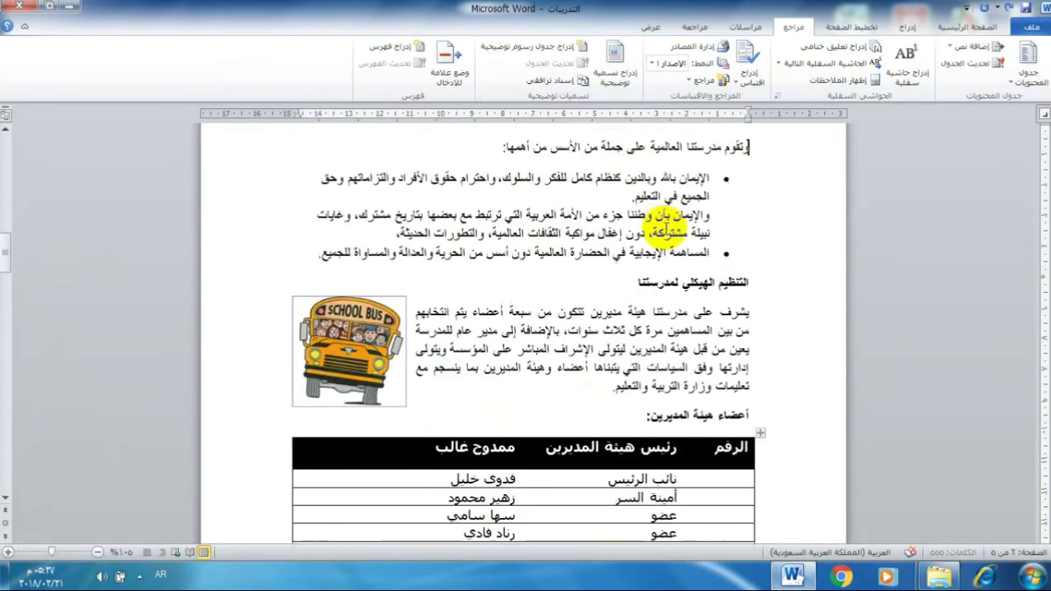
scroll(653, 379, down, 6)
scroll(652, 379, down, 10)
scroll(633, 434, down, 5)
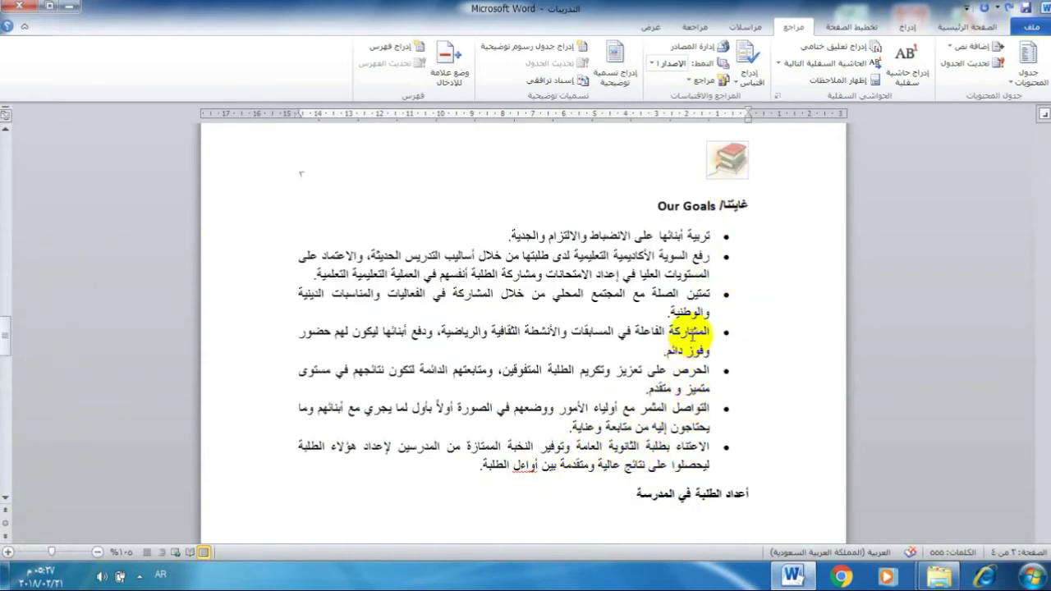
Add a source endnote after غايتنا in the Our Goals heading, returning to page 1
double_click(733, 206)
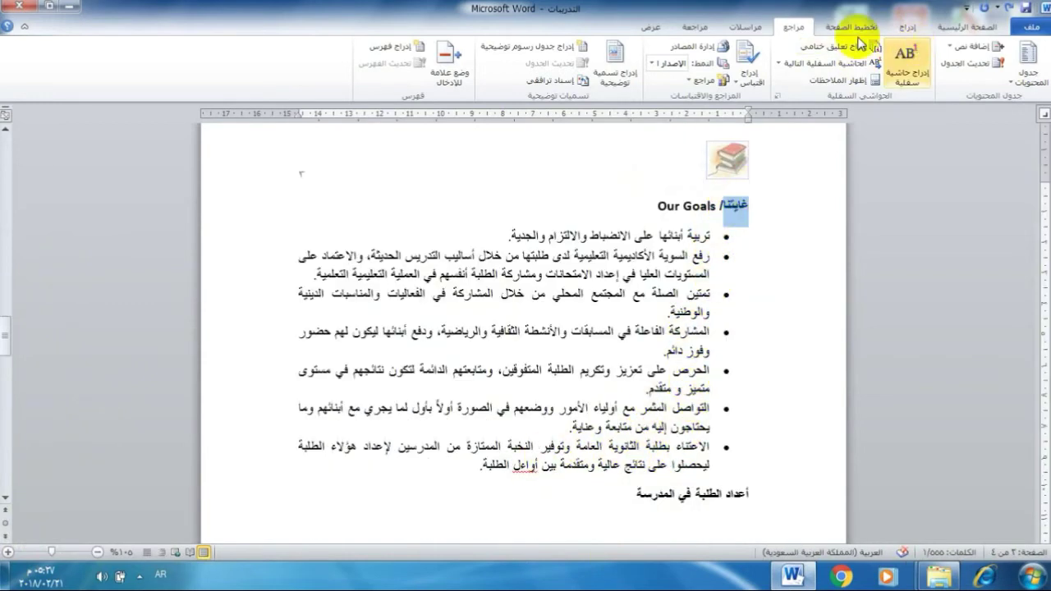
click(837, 51)
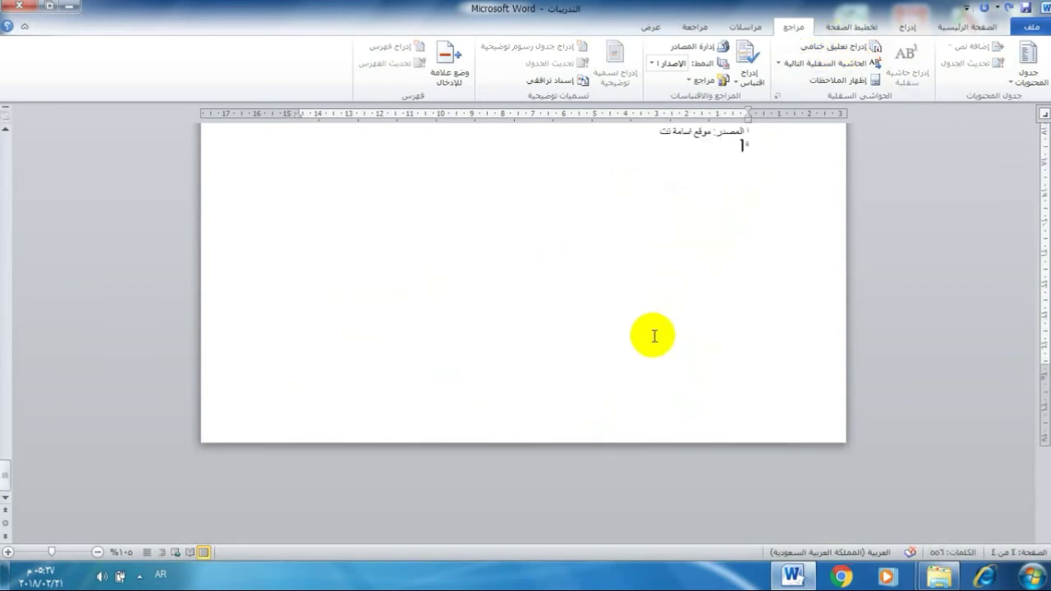
scroll(655, 336, up, 3)
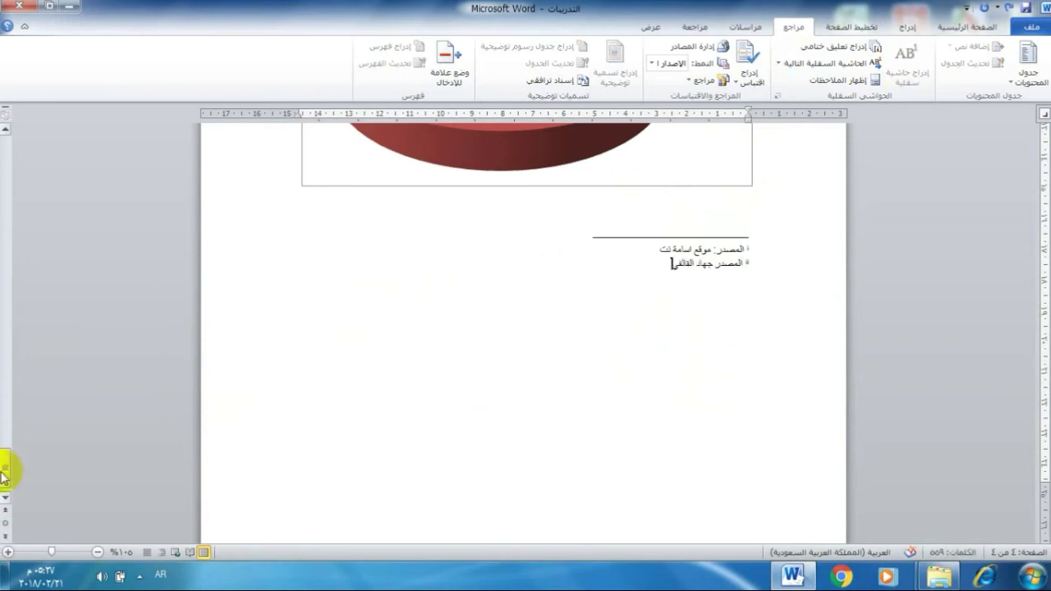
drag(6, 459, 4, 115)
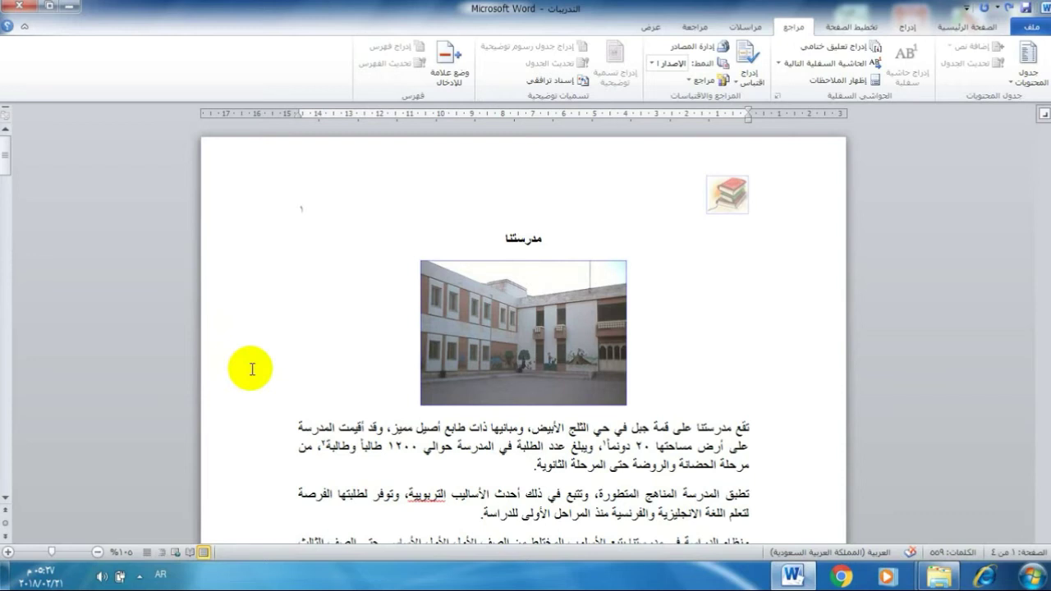
Mark the headings مدرستنا and نبذة تاريخية as Level 1 contents entries
double_click(521, 238)
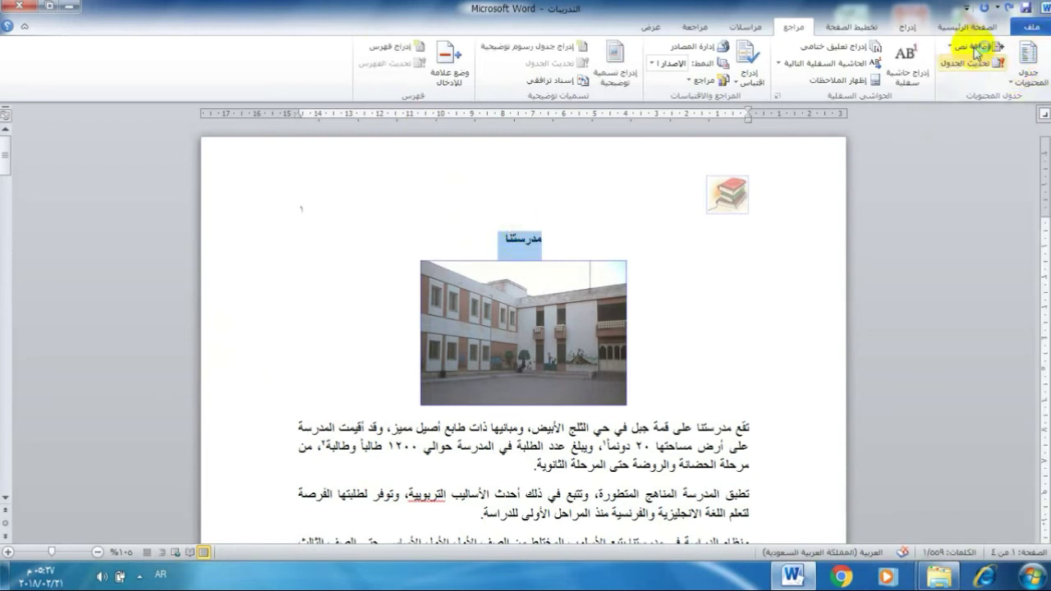
click(959, 49)
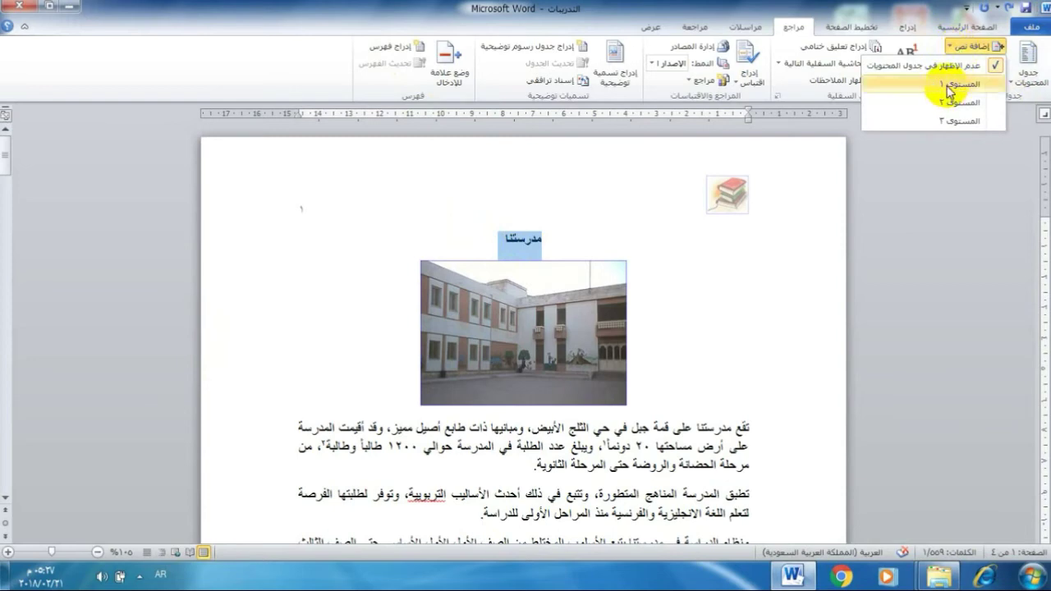
click(949, 85)
scroll(765, 262, down, 8)
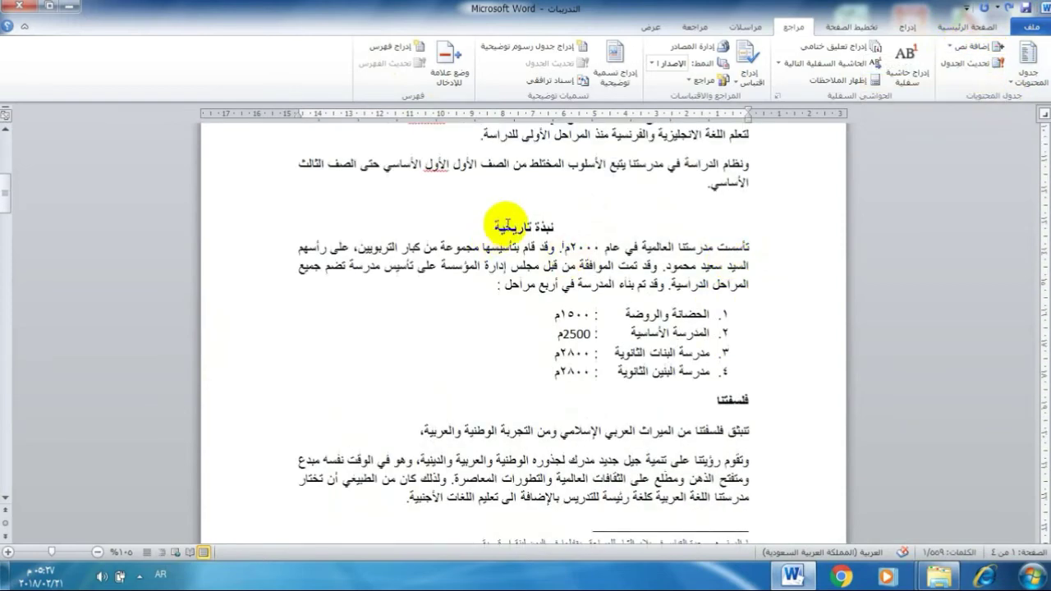
triple_click(509, 224)
click(974, 46)
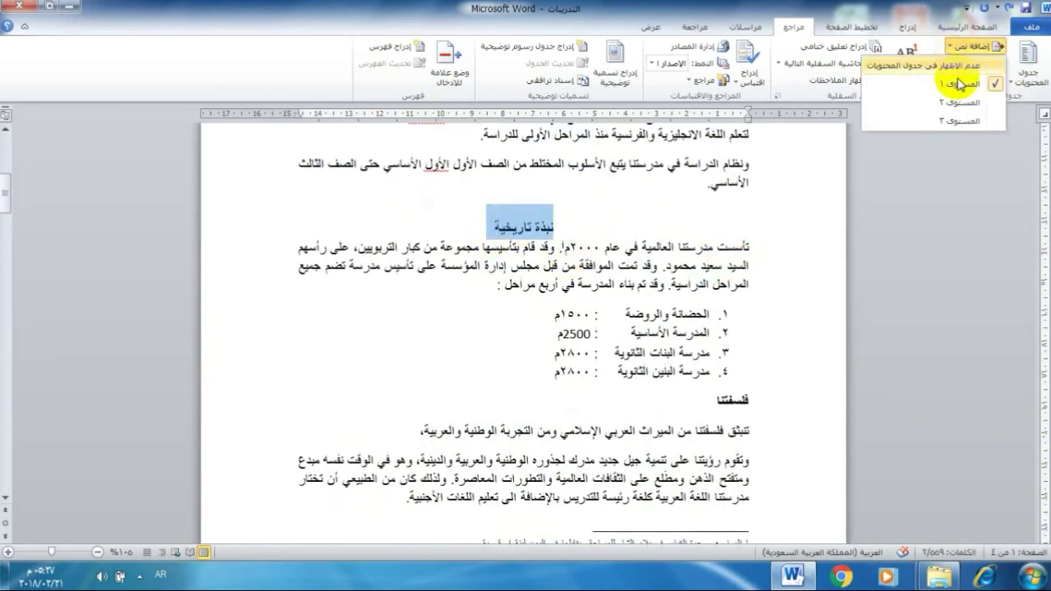
click(960, 84)
Mark فلسفتنا and التنظيم الهيكلي لمدرستنا as Level 1 contents entries
double_click(731, 384)
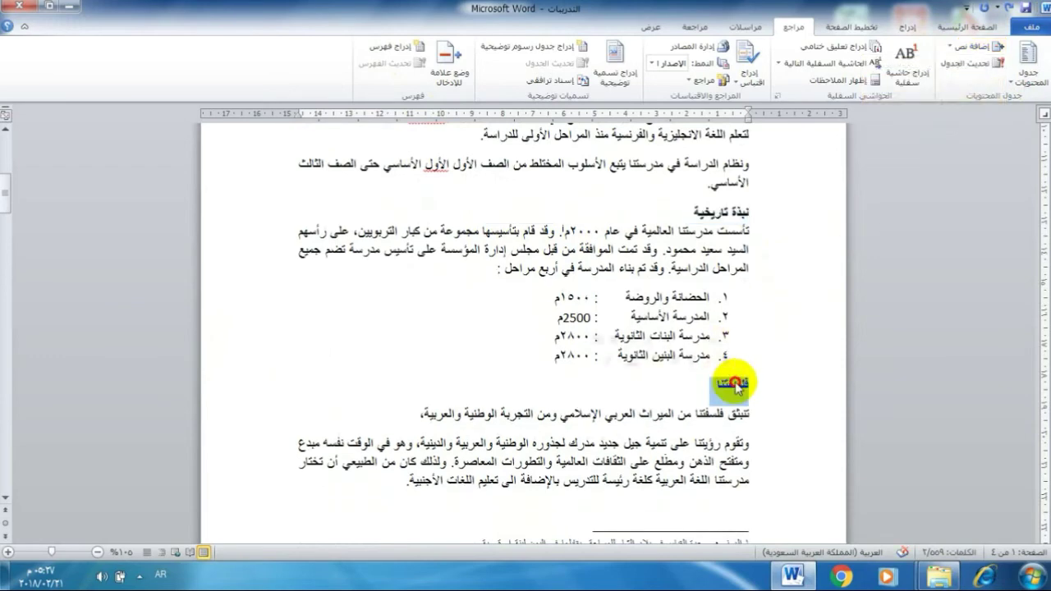
click(974, 46)
click(964, 100)
scroll(762, 236, down, 7)
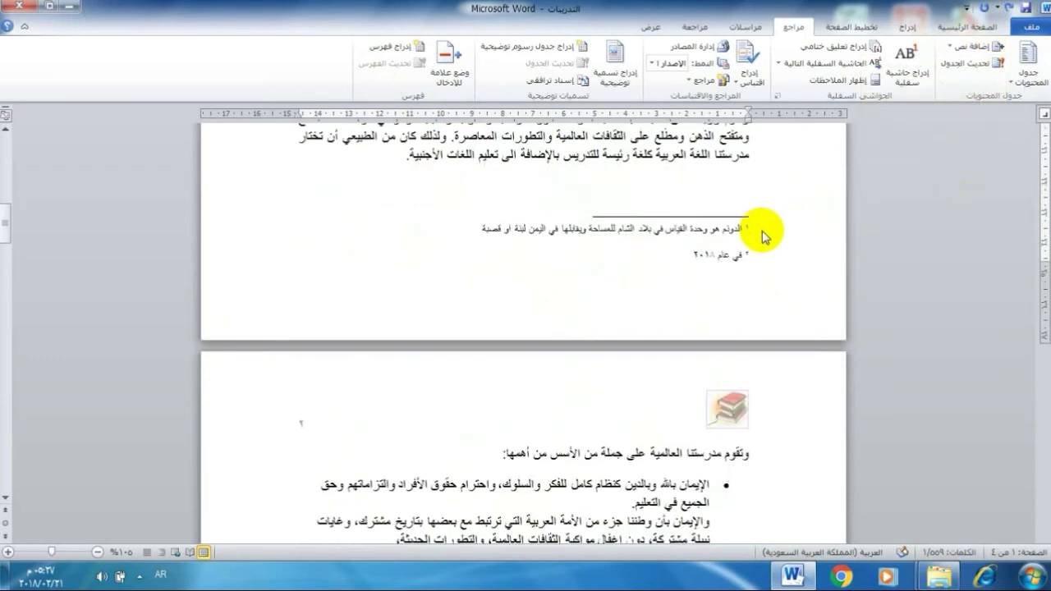
scroll(762, 236, down, 8)
triple_click(706, 237)
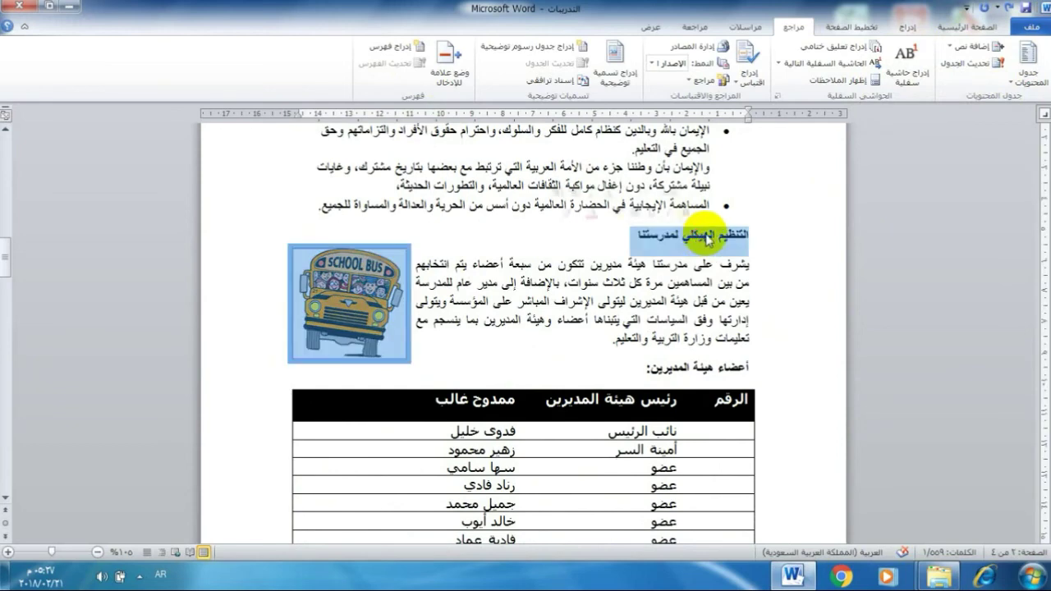
click(974, 46)
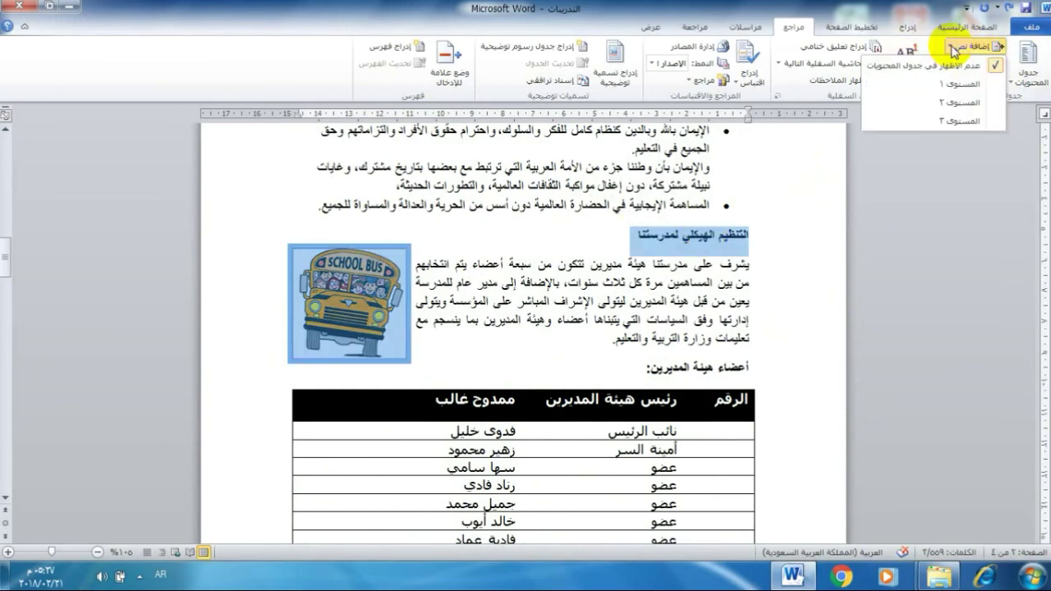
click(958, 91)
Mark the Our Goals heading as a Level 1 contents entry
scroll(638, 352, down, 6)
scroll(645, 351, down, 6)
scroll(719, 240, down, 3)
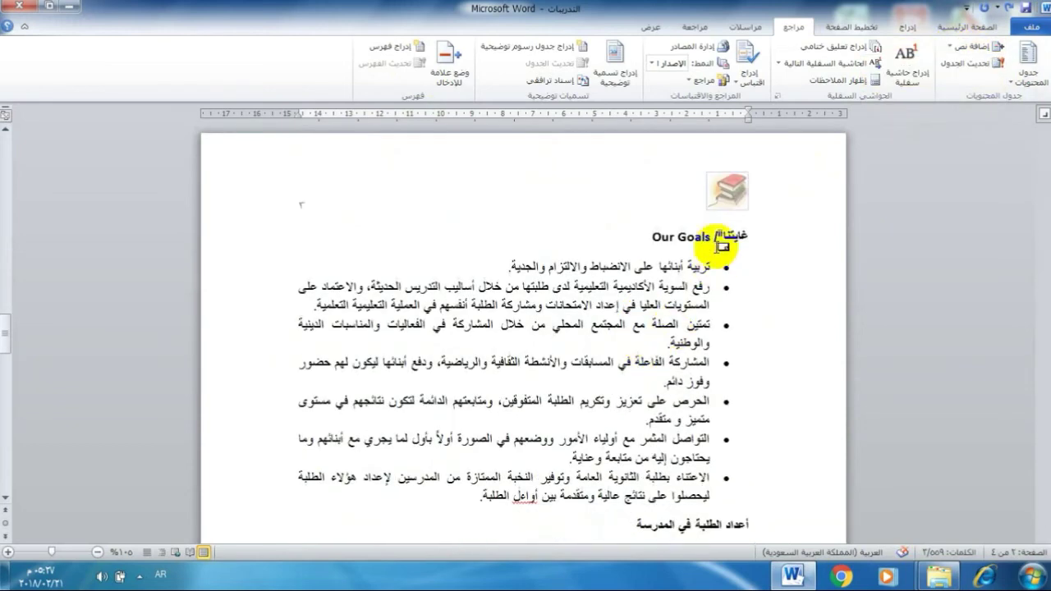
double_click(720, 238)
key(shift+Home)
scroll(772, 156, up, 5)
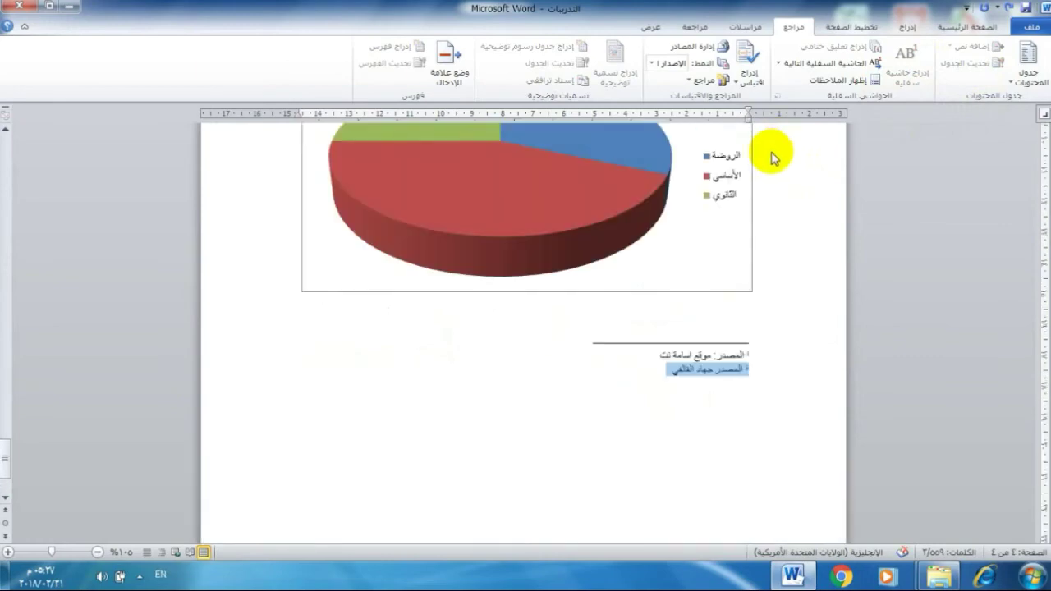
scroll(616, 422, up, 5)
scroll(629, 417, up, 5)
scroll(629, 417, up, 5)
scroll(632, 402, up, 5)
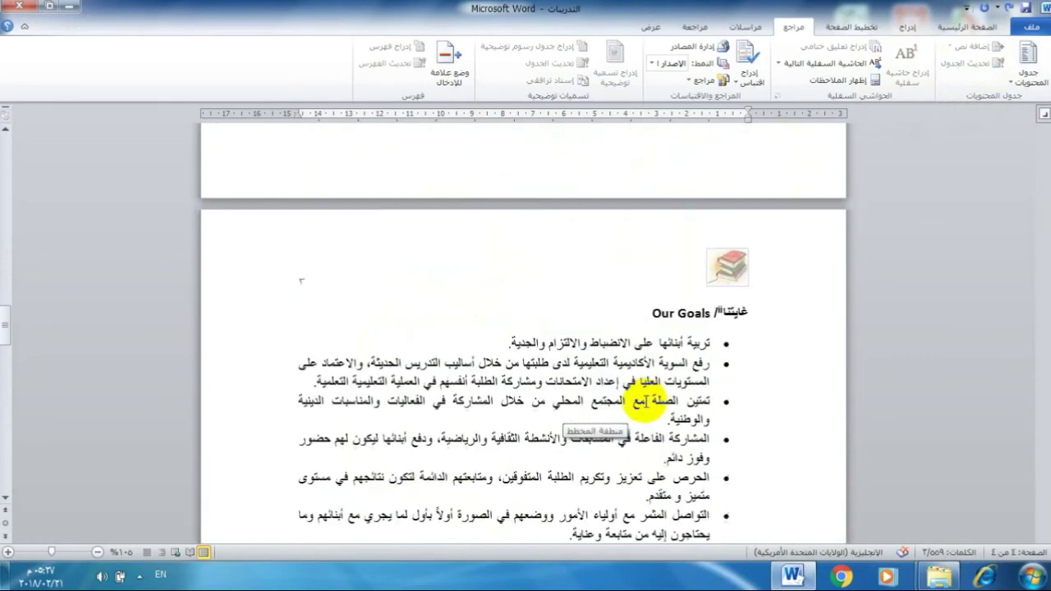
drag(650, 313, 747, 313)
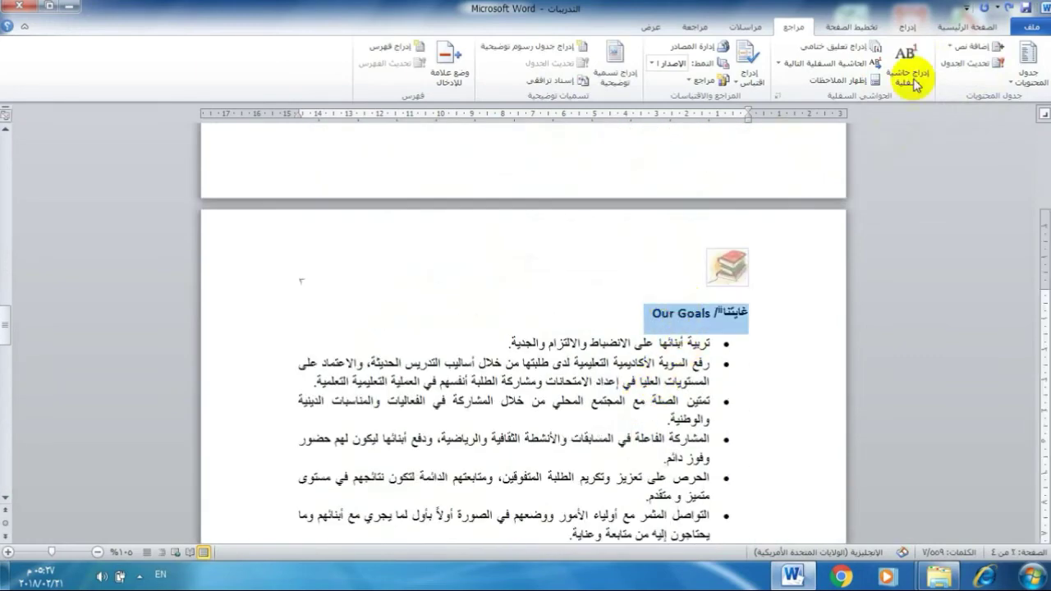
click(972, 49)
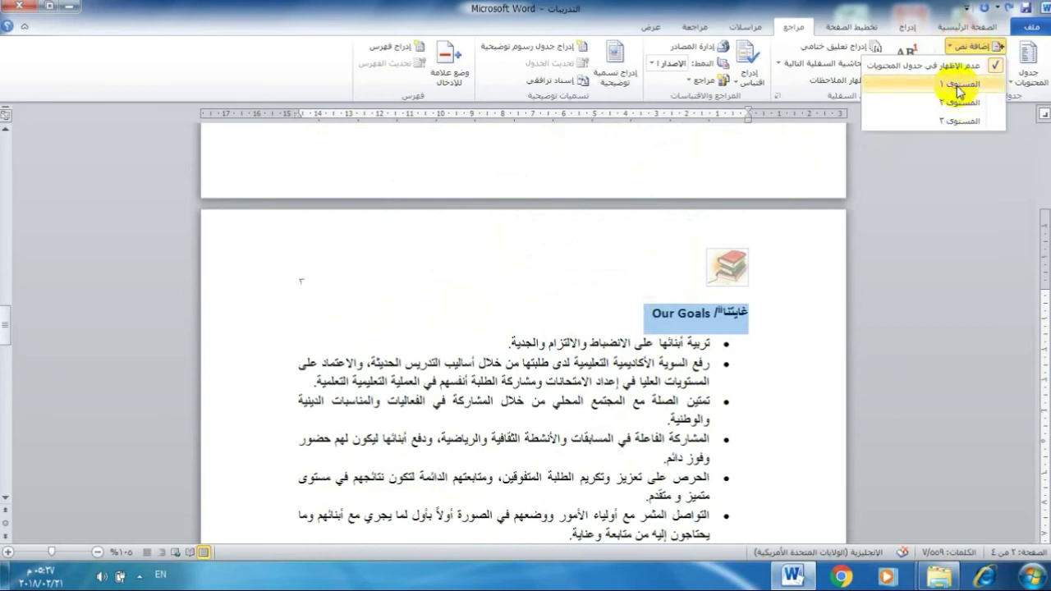
click(961, 85)
Mark أعداد الطلبة في المدرسة and الإيرادات السنوية as Level 1, then add a final blank page
scroll(745, 351, down, 3)
scroll(730, 378, down, 2)
drag(747, 313, 630, 312)
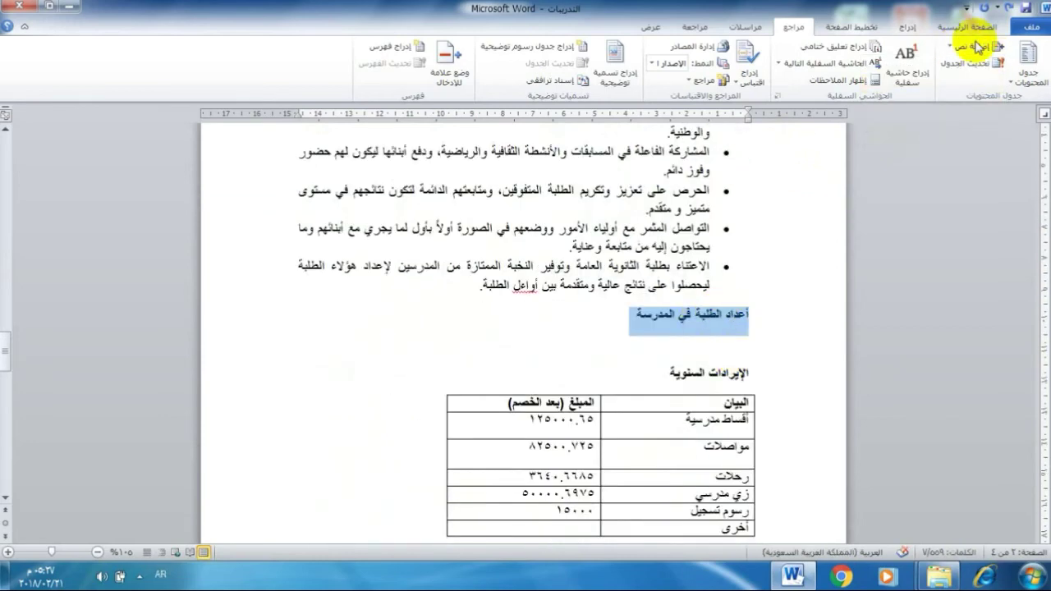
click(975, 47)
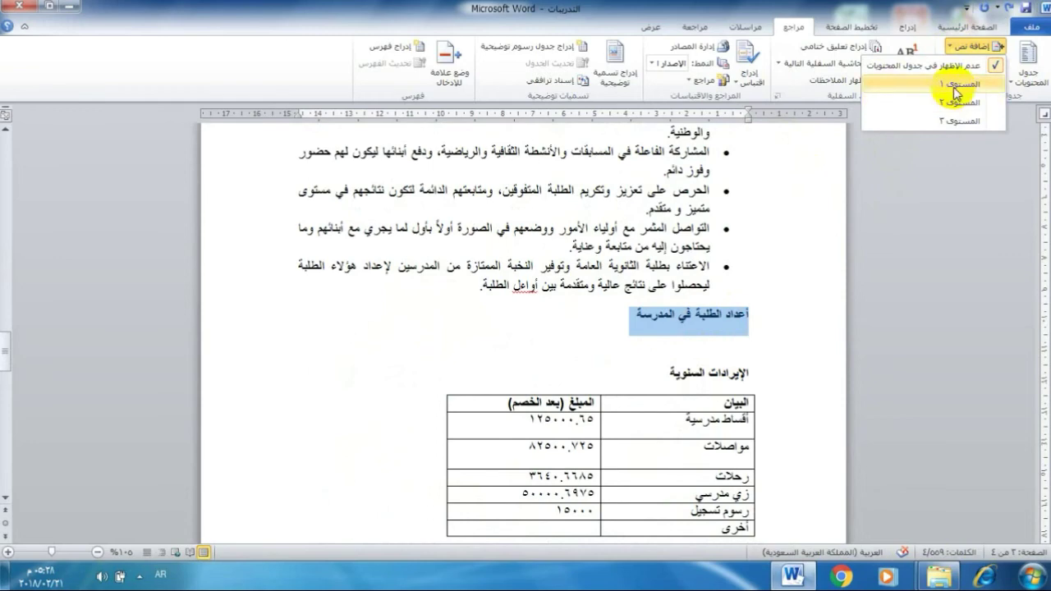
click(955, 93)
drag(749, 376, 663, 376)
click(955, 51)
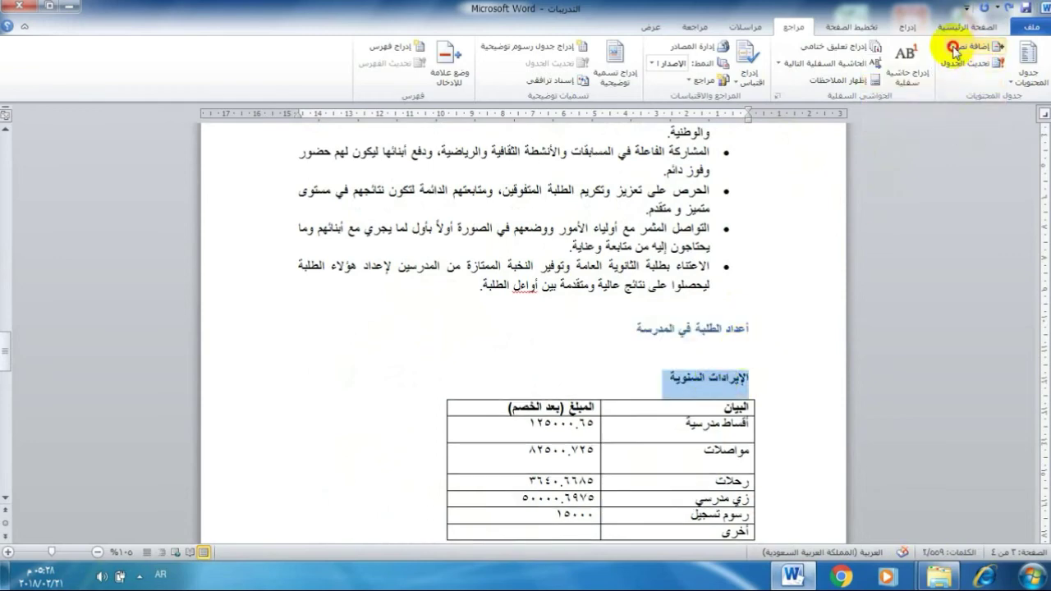
click(912, 136)
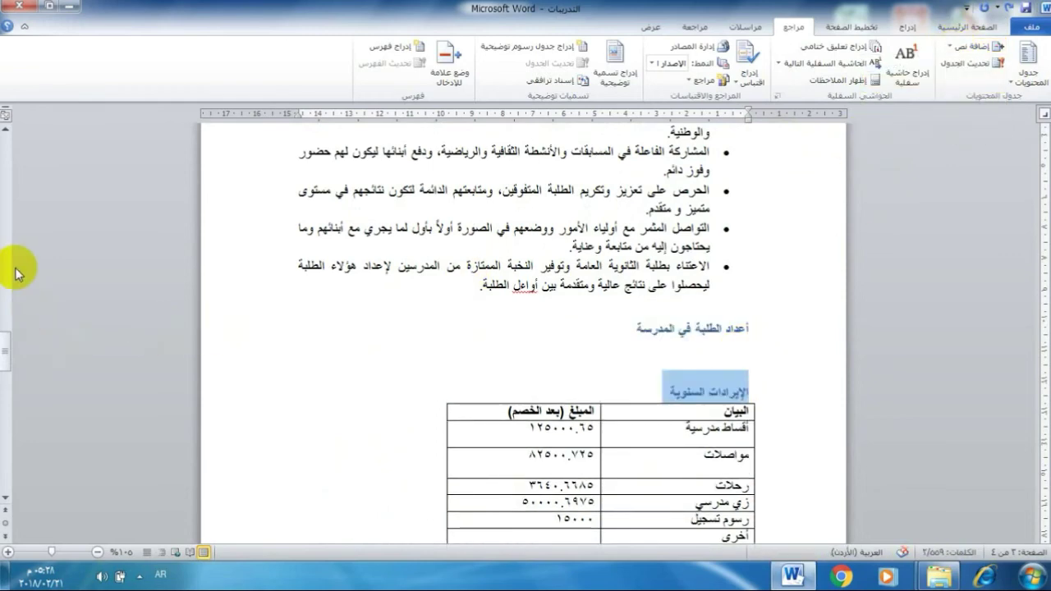
key(ctrl+End)
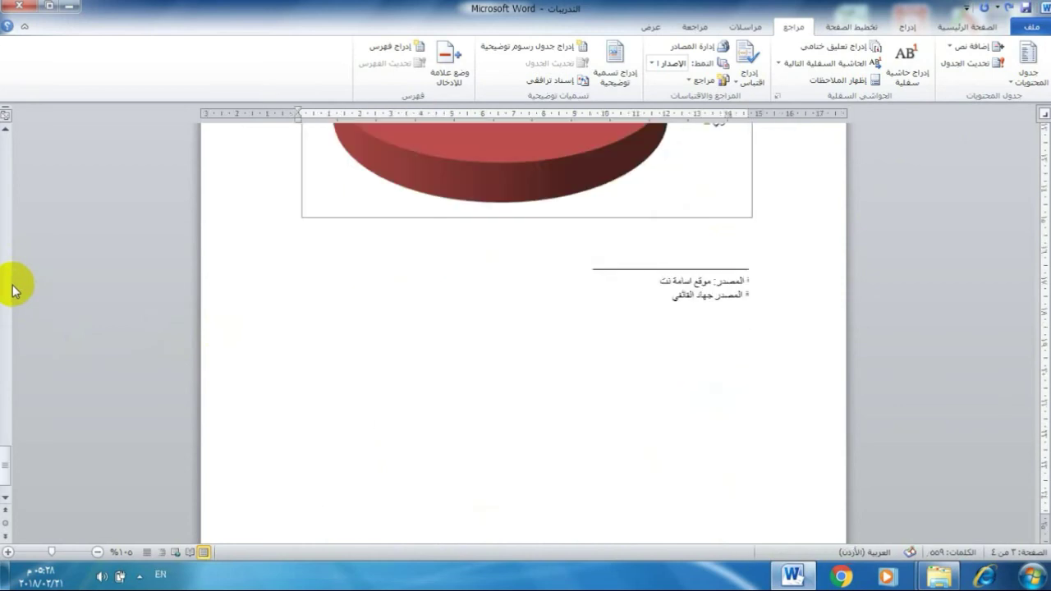
key(ctrl+Return)
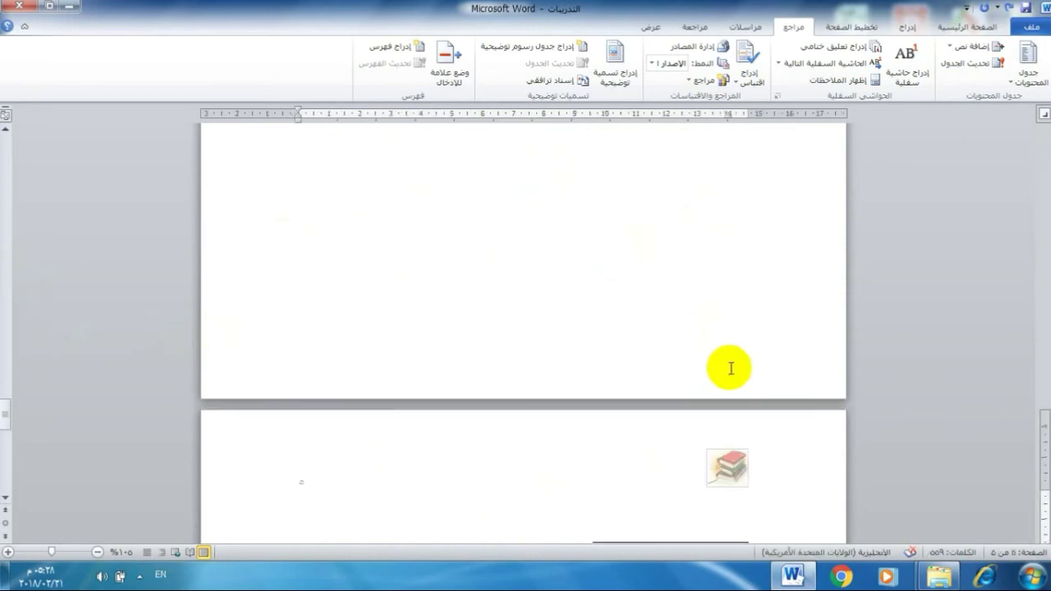
Insert Automatic Table 1 on the last page, listing the seven headings with page numbers
key(alt+shift)
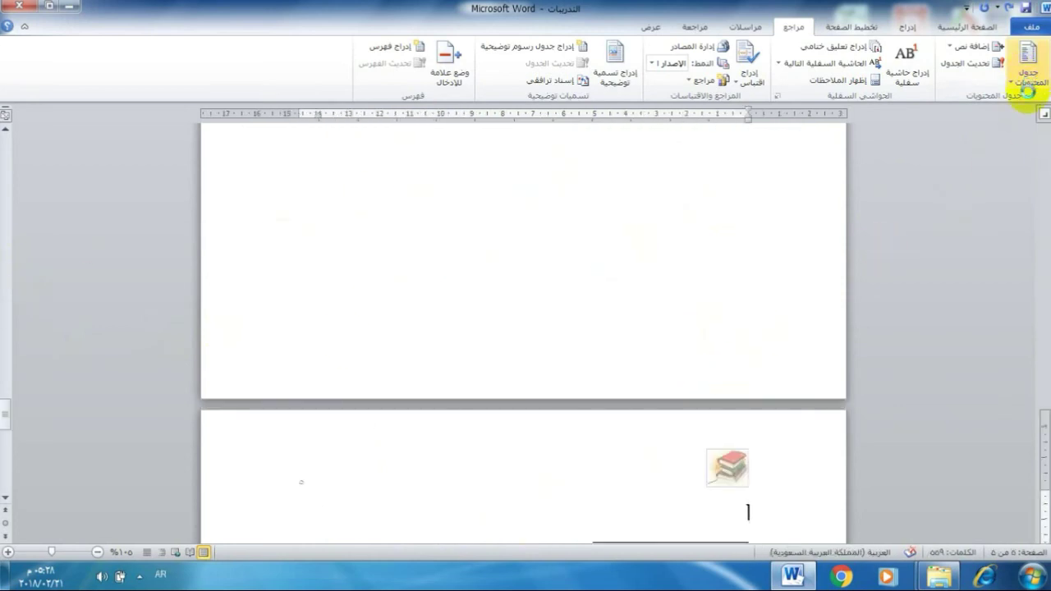
click(1027, 89)
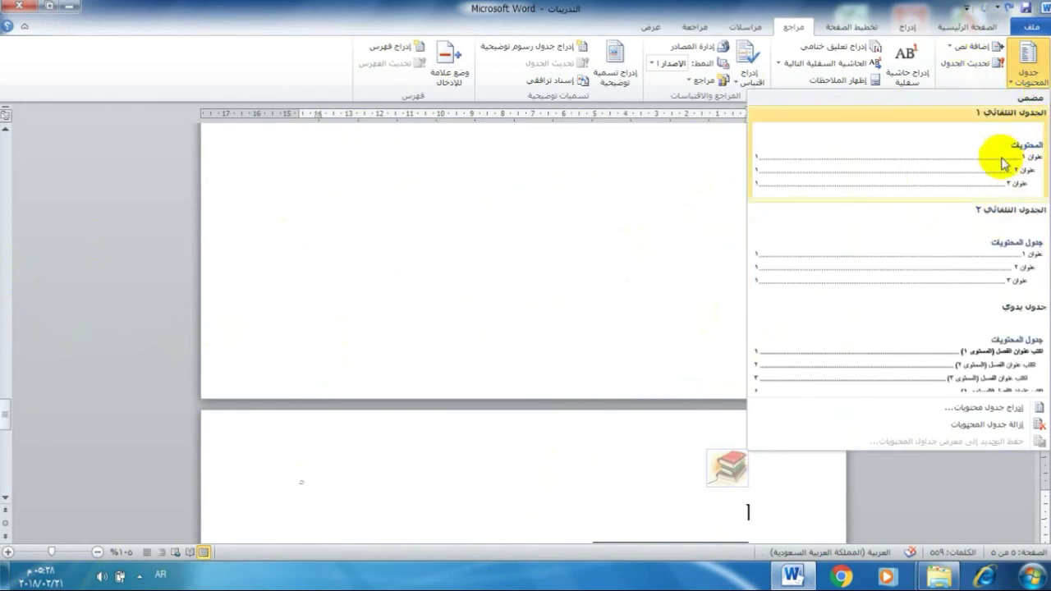
click(844, 169)
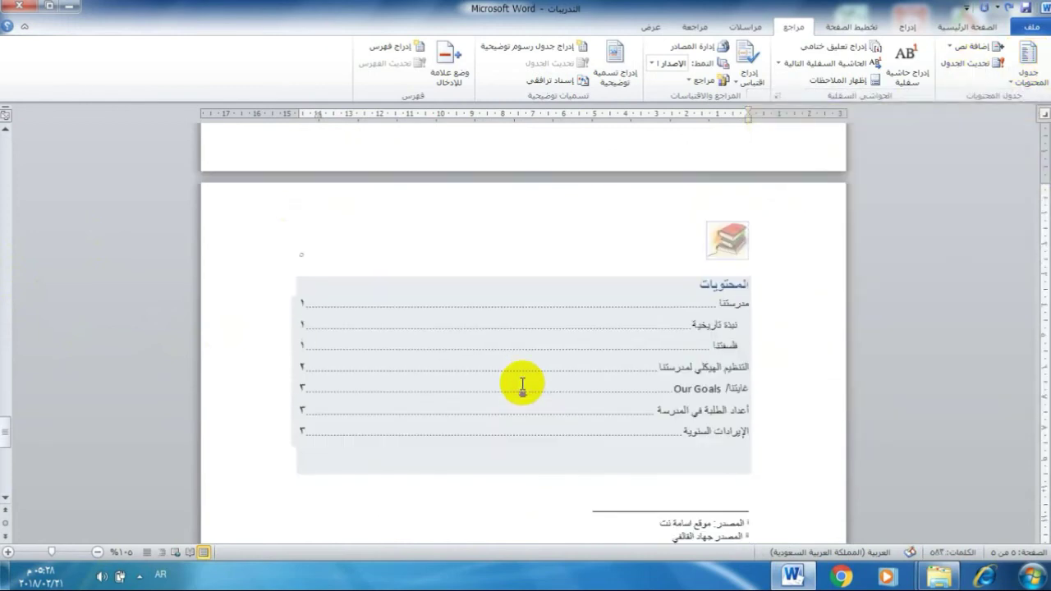
scroll(542, 328, up, 2)
scroll(488, 312, down, 1)
scroll(526, 353, down, 4)
click(570, 401)
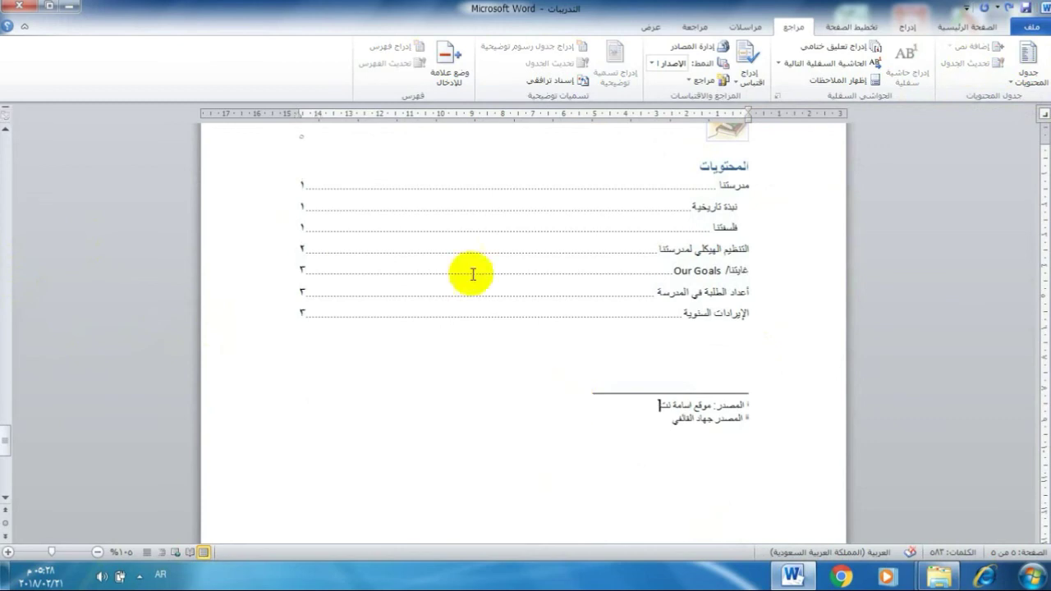
scroll(361, 238, up, 3)
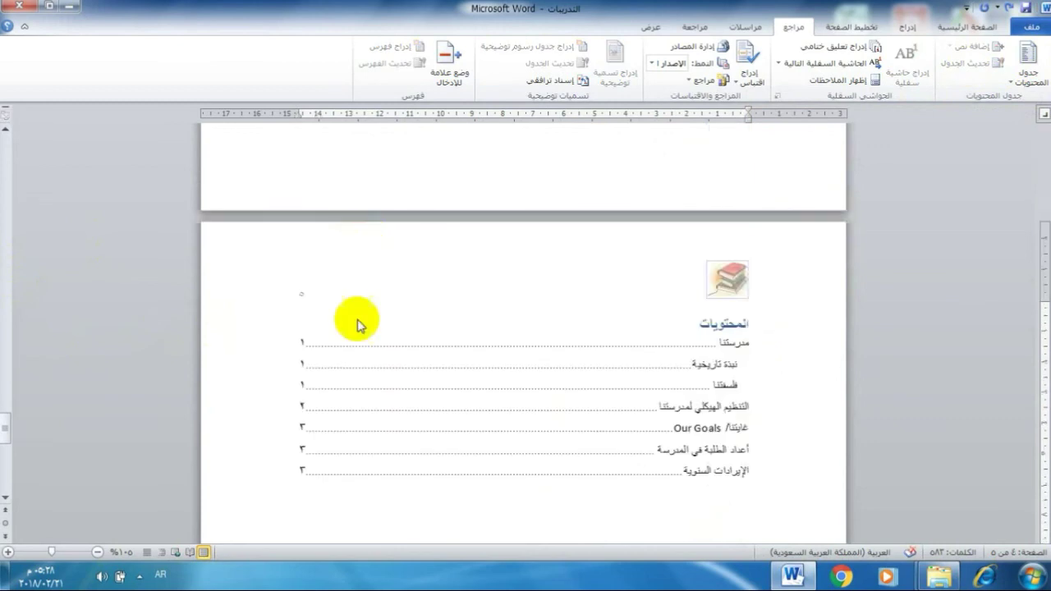